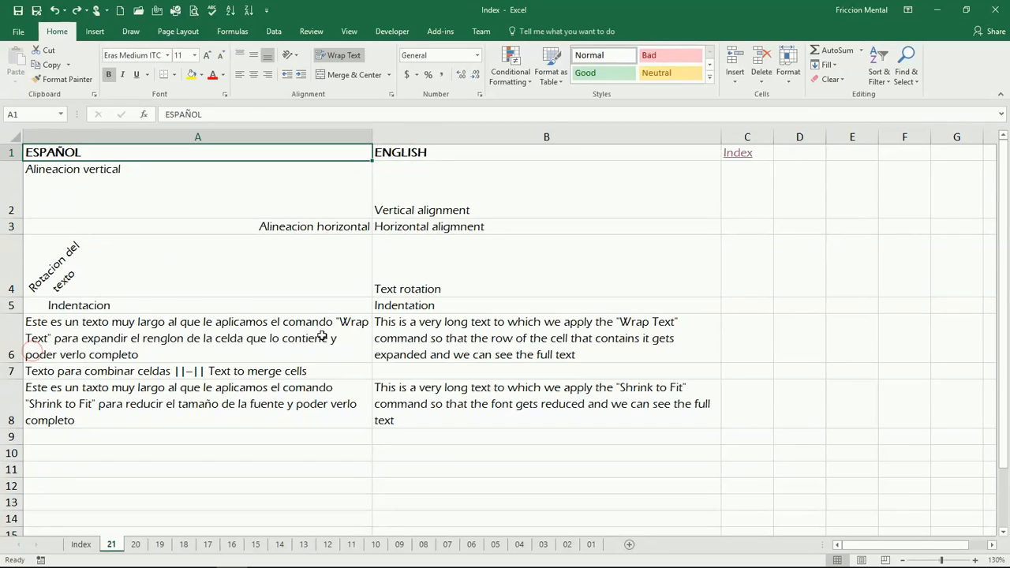
Step: Try middle alignment on the "Vertical alignment" text in cell B2 and settle on top alignment
click(493, 204)
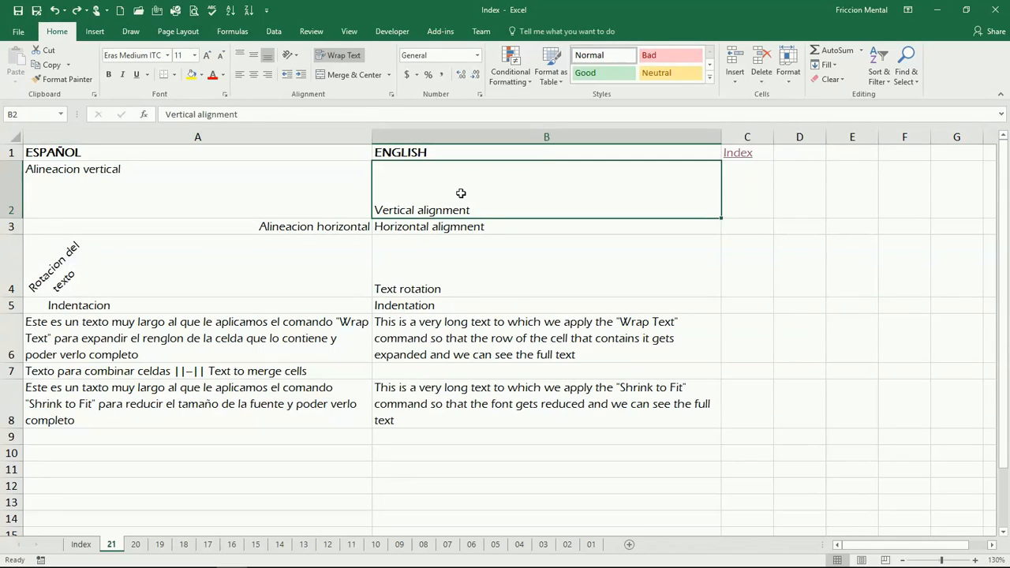
click(256, 60)
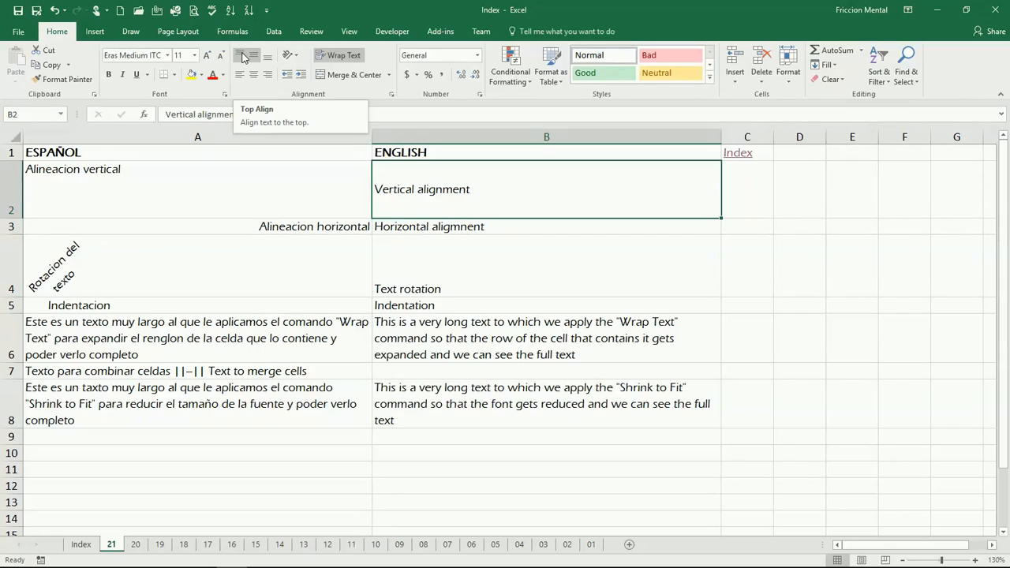
click(241, 56)
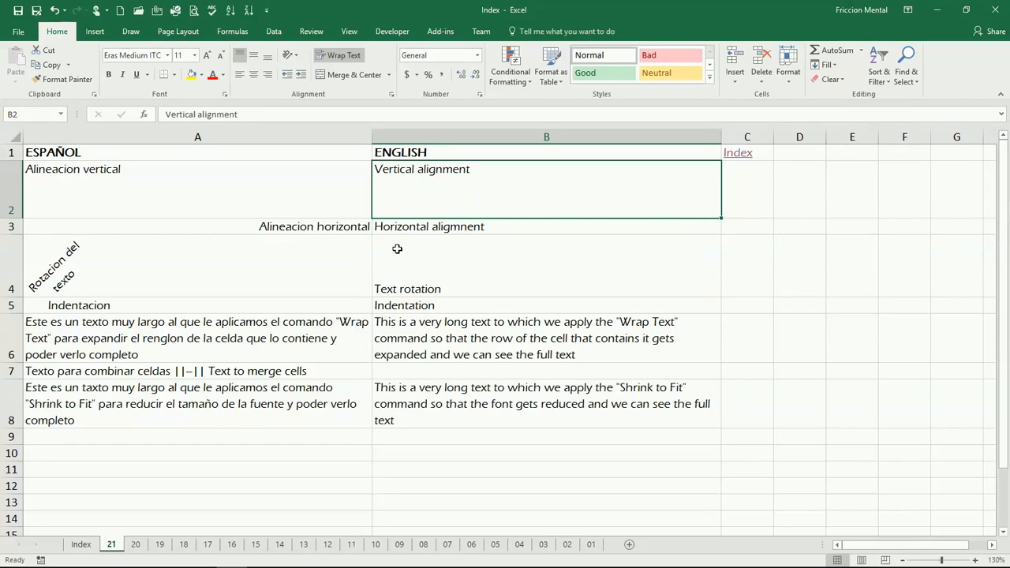
Step: Try left and center alignment on the "Horizontal alignment" text in cell B3 and settle on right alignment
click(424, 228)
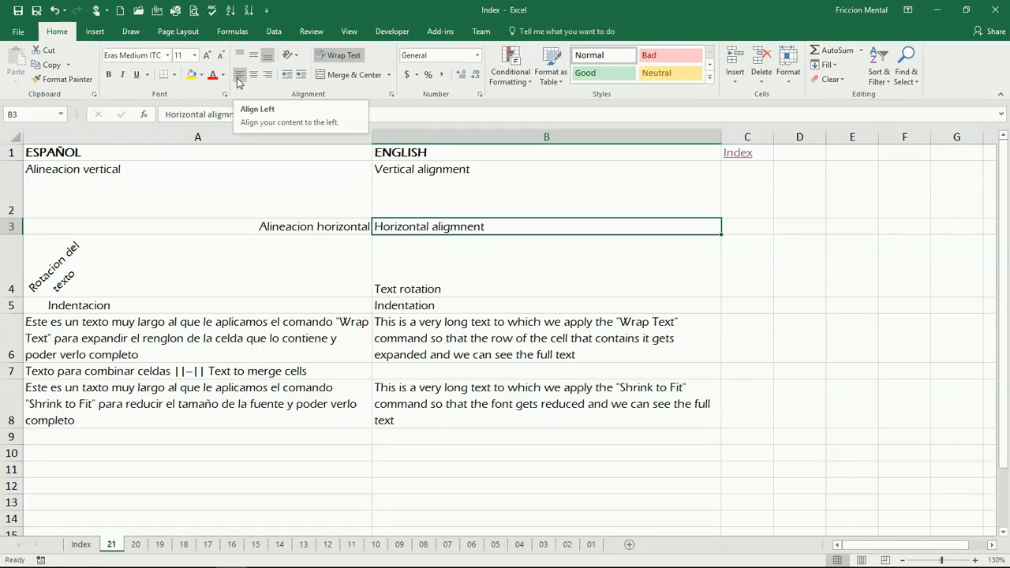
click(238, 75)
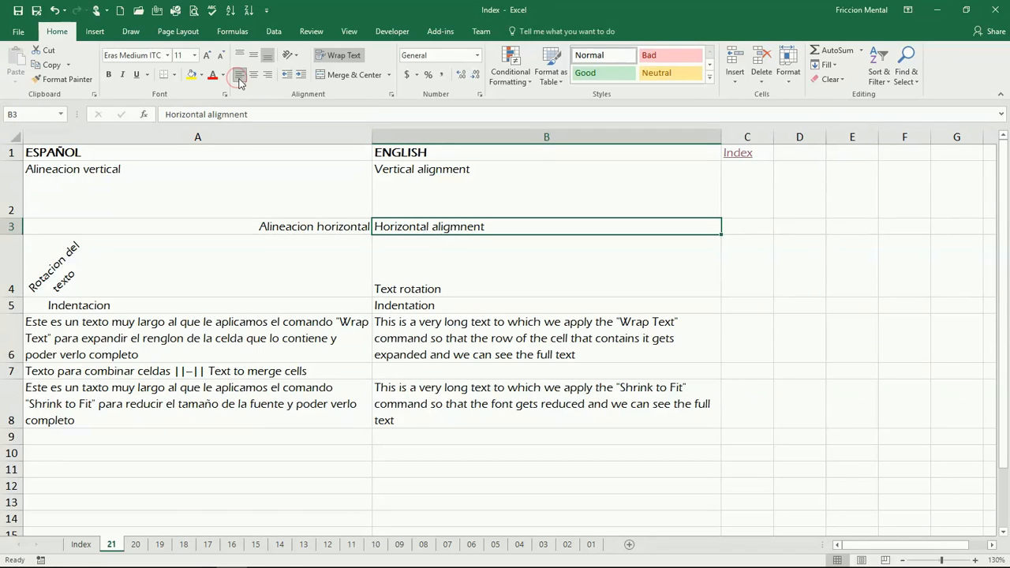
click(254, 78)
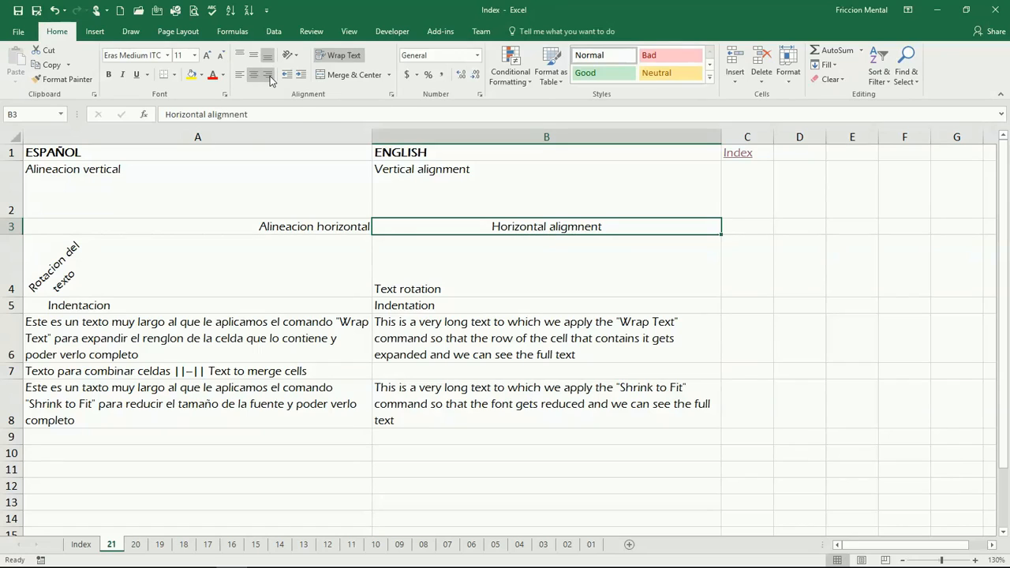
click(270, 79)
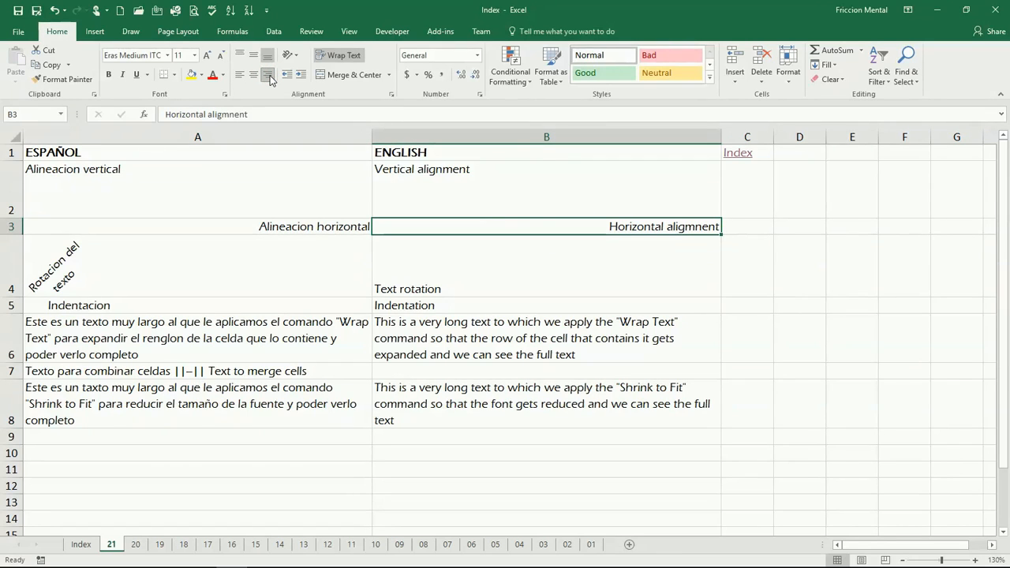
Step: Try the Vertical Text and Rotate Text Down orientations on cell B4 and settle on Angle Counterclockwise
click(455, 257)
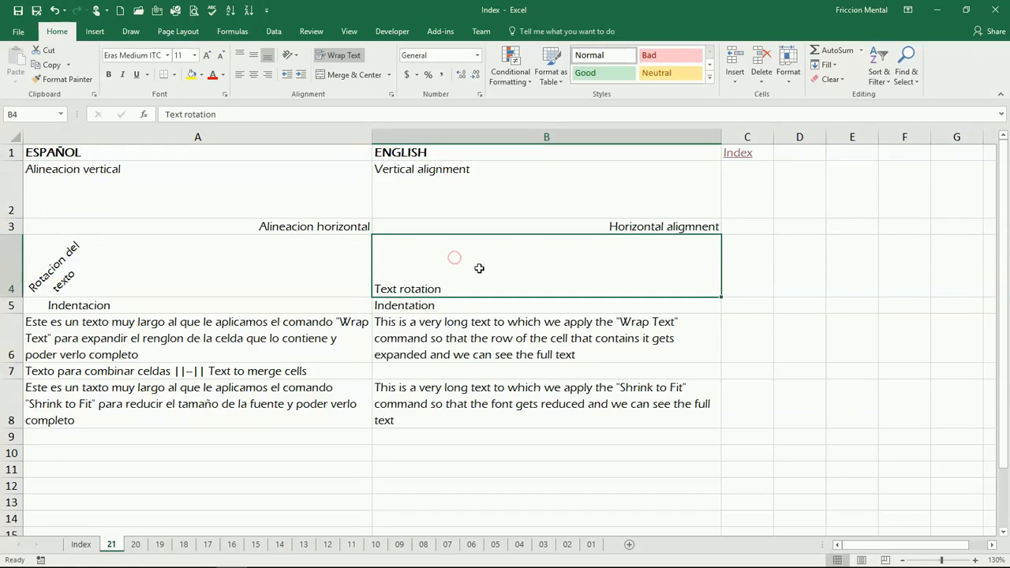
click(296, 56)
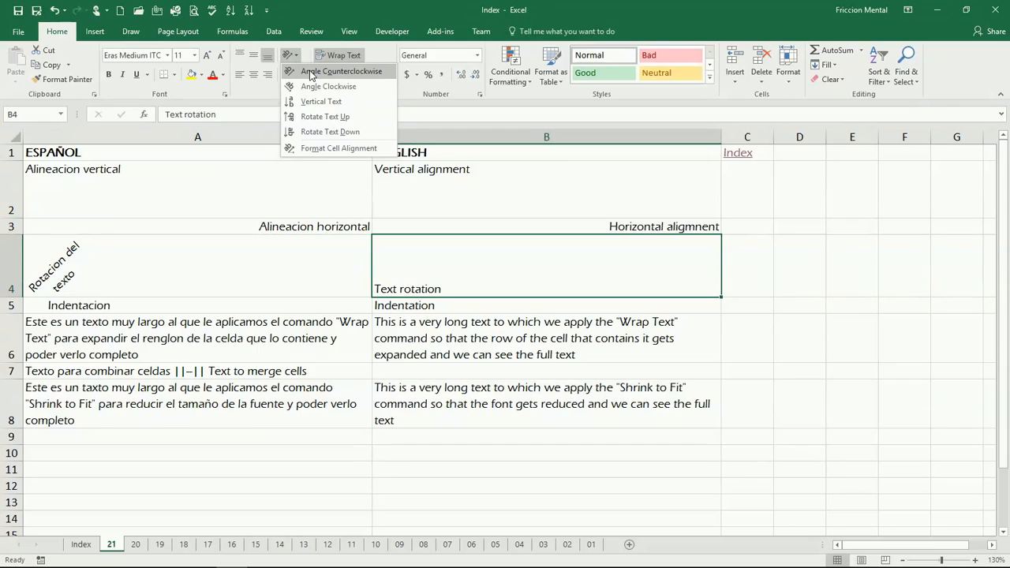
click(311, 72)
click(292, 55)
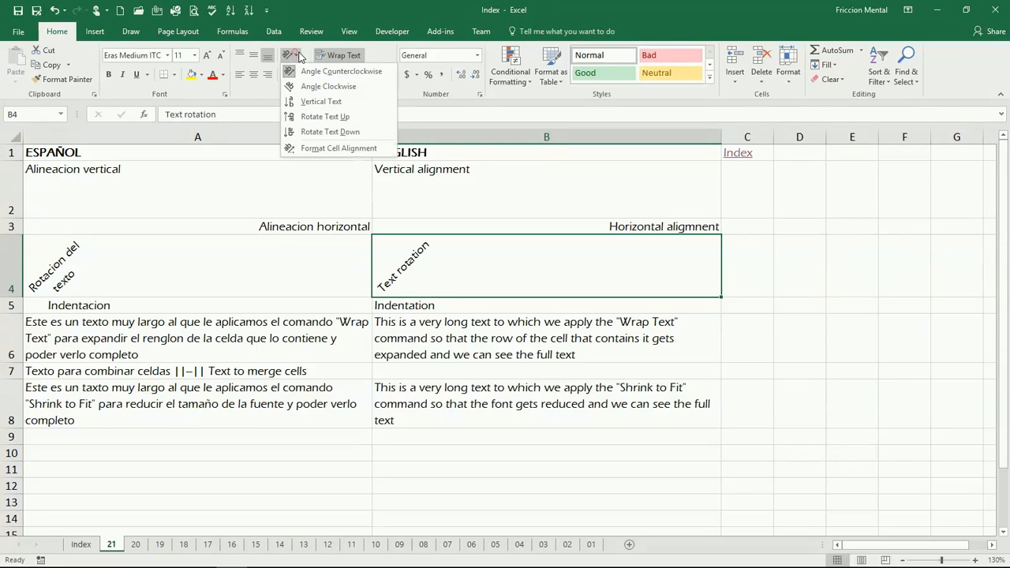
click(331, 103)
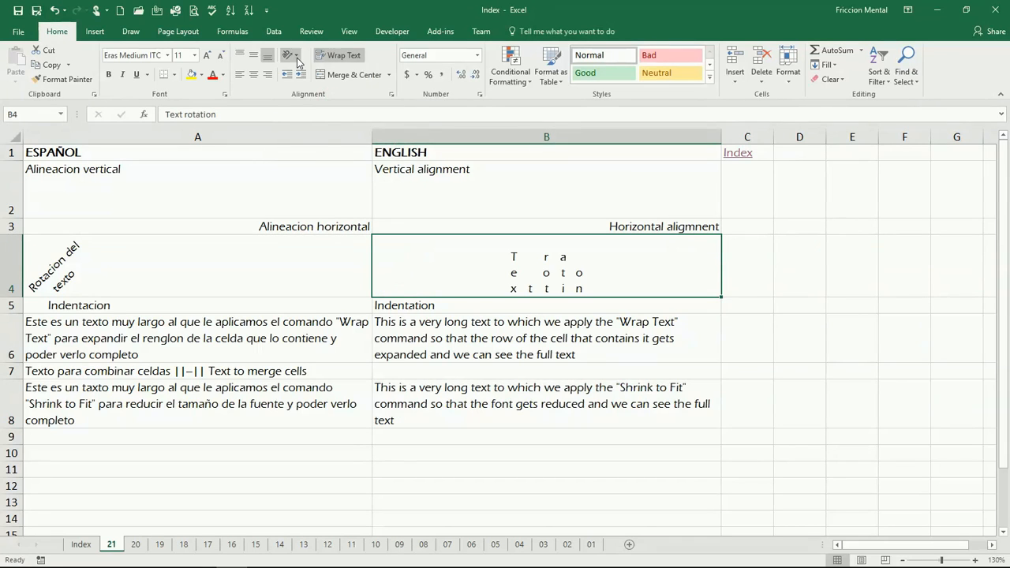
click(293, 55)
click(330, 131)
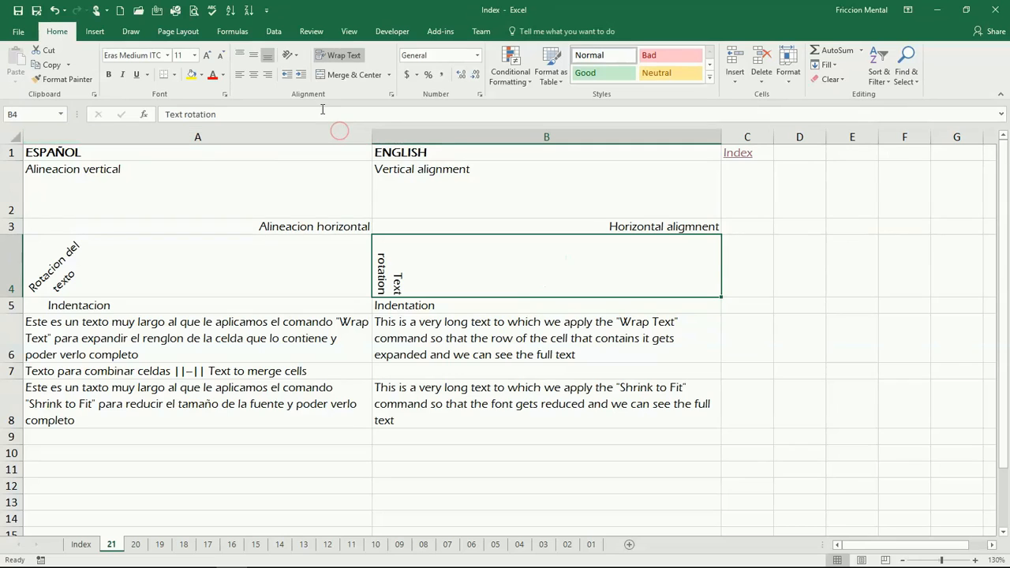
click(291, 54)
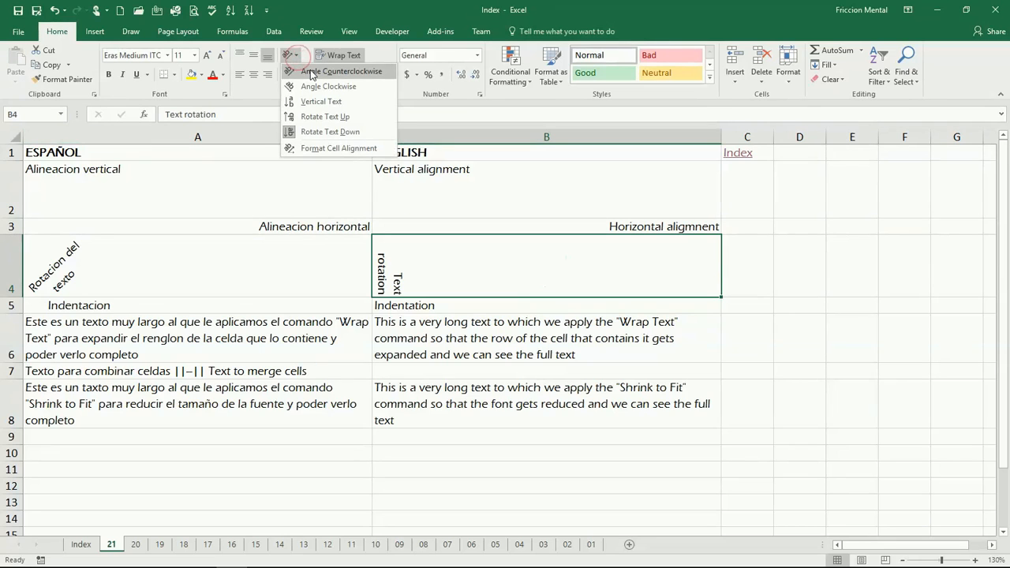
click(310, 73)
Step: Increase the indent of the "Indentation" text in cell B5 by three levels
click(423, 305)
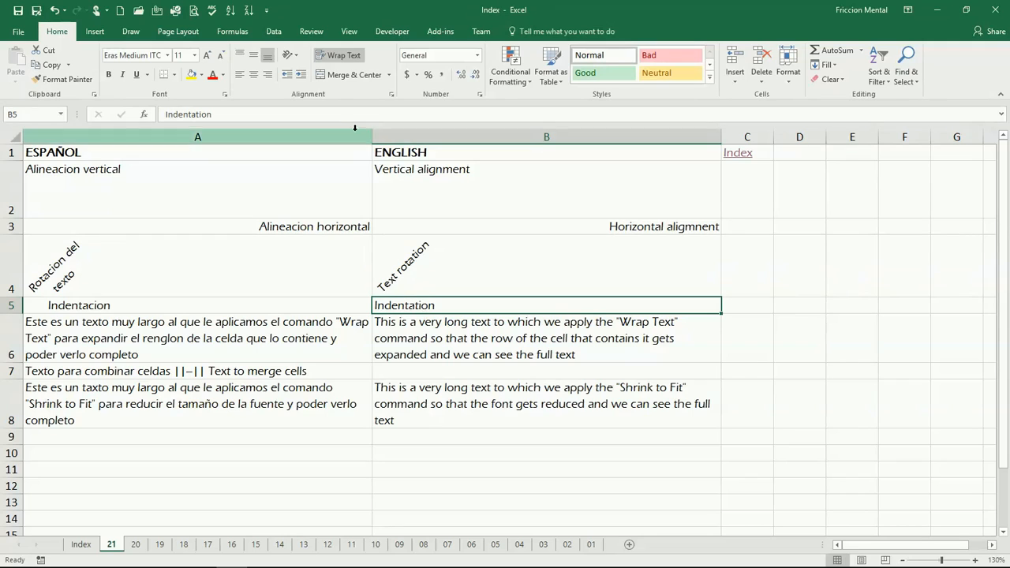
click(302, 75)
click(302, 75)
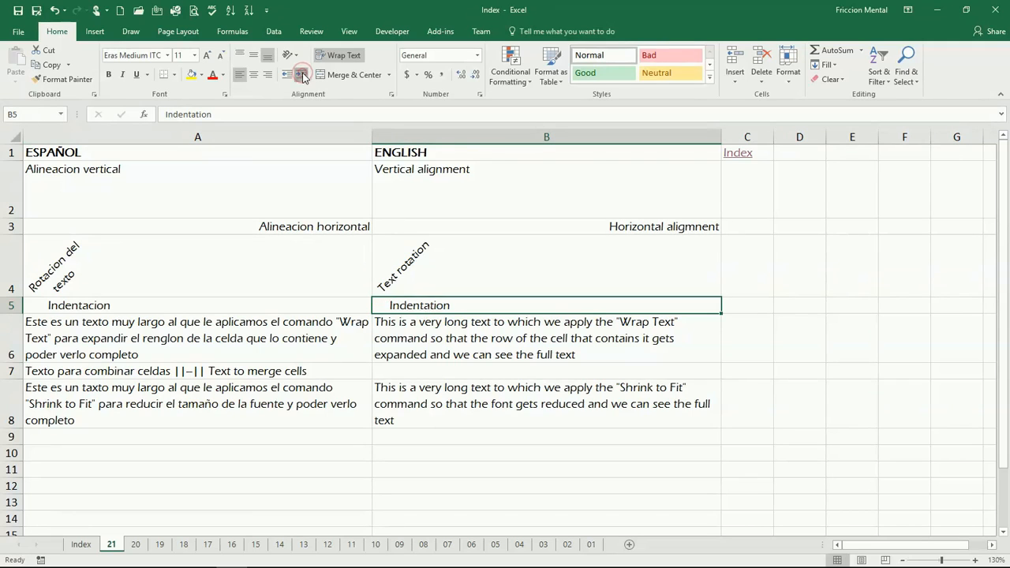
click(302, 75)
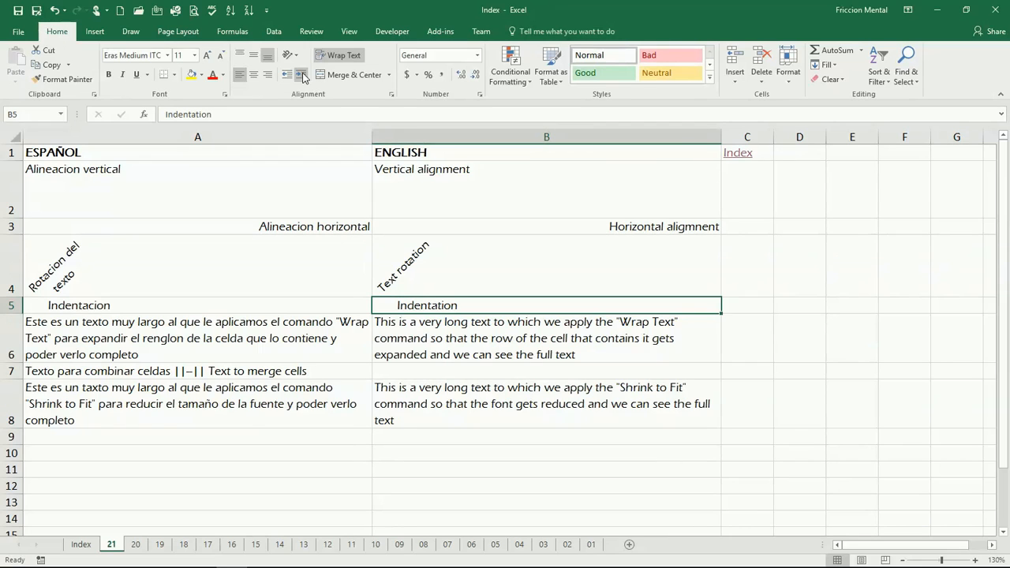
Step: Turn Wrap Text off and back on for the long texts in cells A6 and B6
click(511, 345)
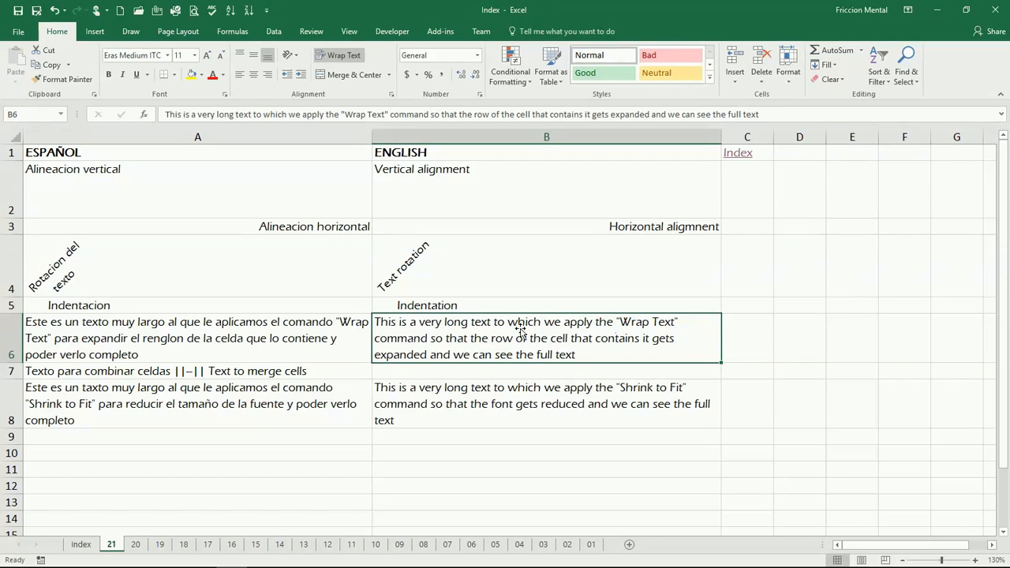
click(341, 61)
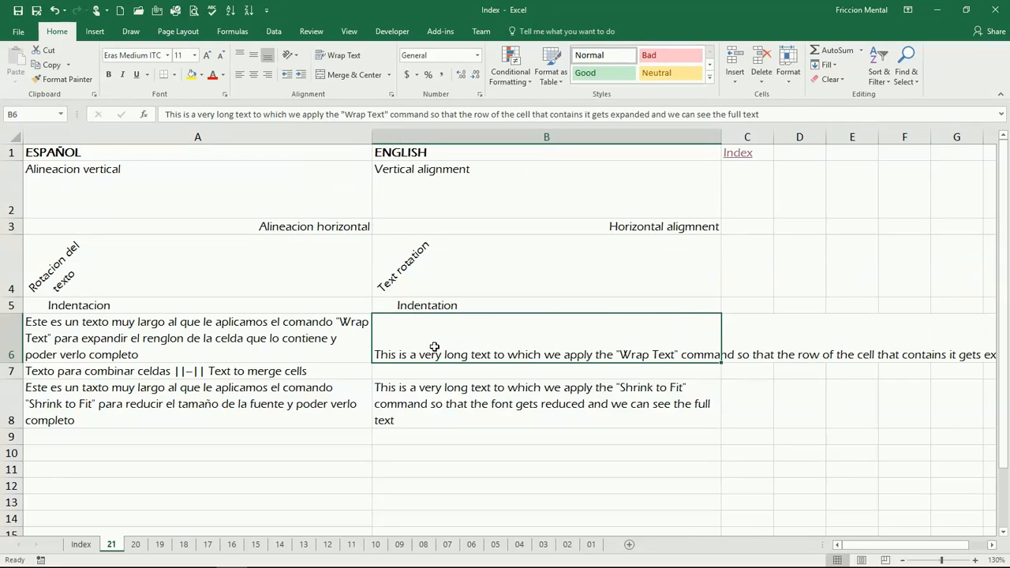
click(316, 330)
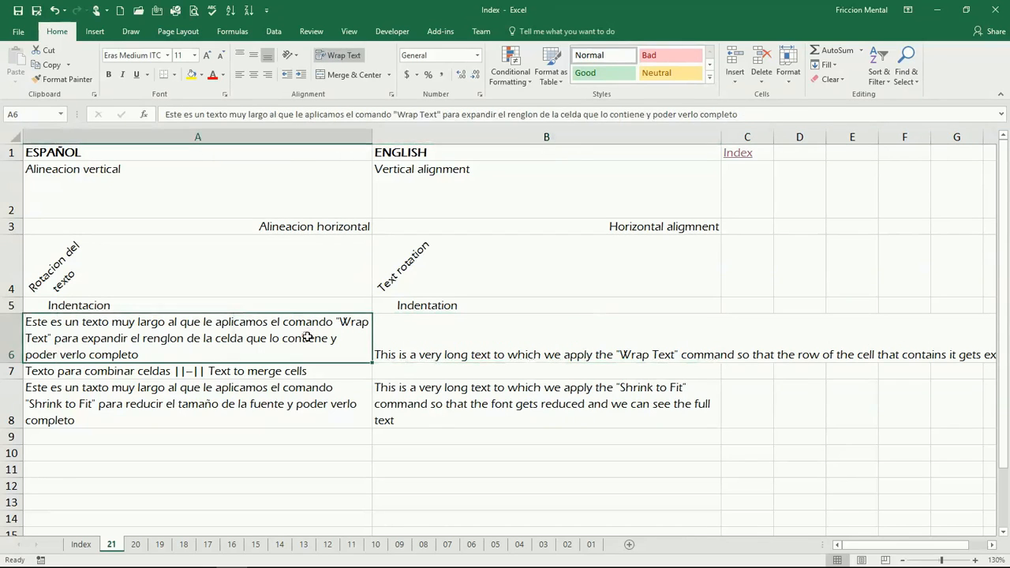
click(351, 63)
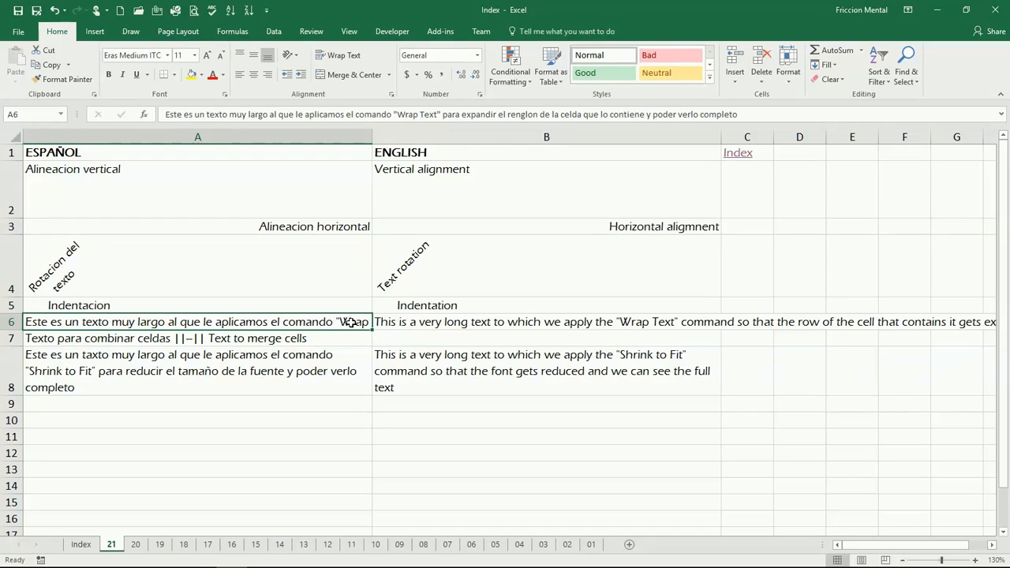
click(349, 57)
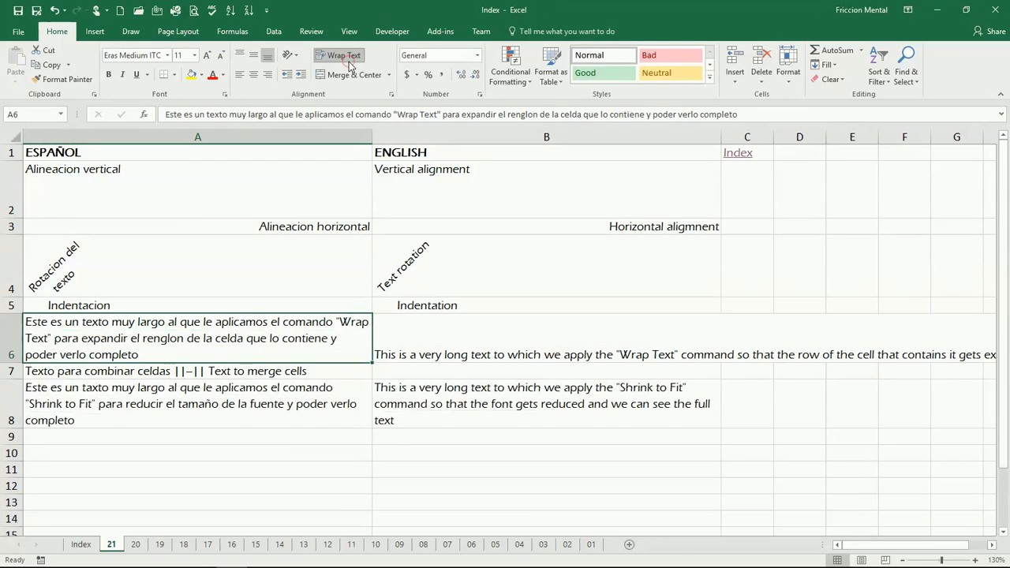
click(467, 338)
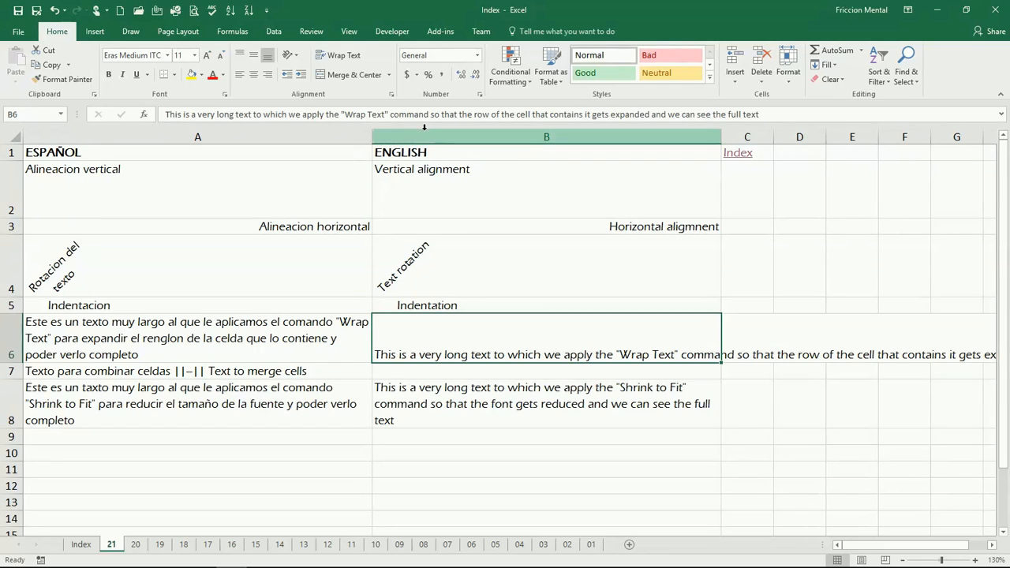
click(339, 56)
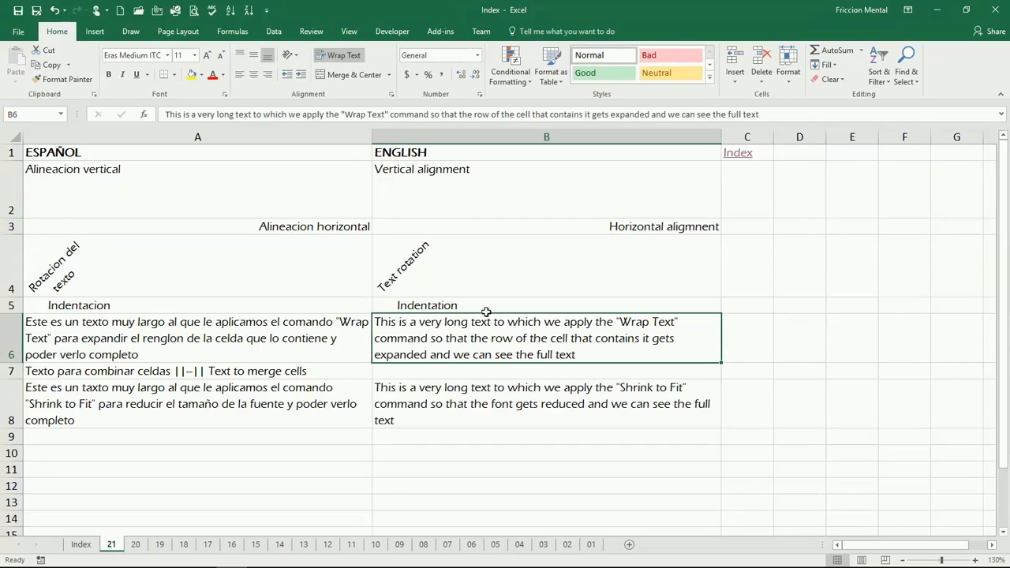
Step: Narrow columns A and B and reapply Wrap Text in cells A6 and B6 to refit the row height
drag(373, 136, 244, 139)
click(186, 352)
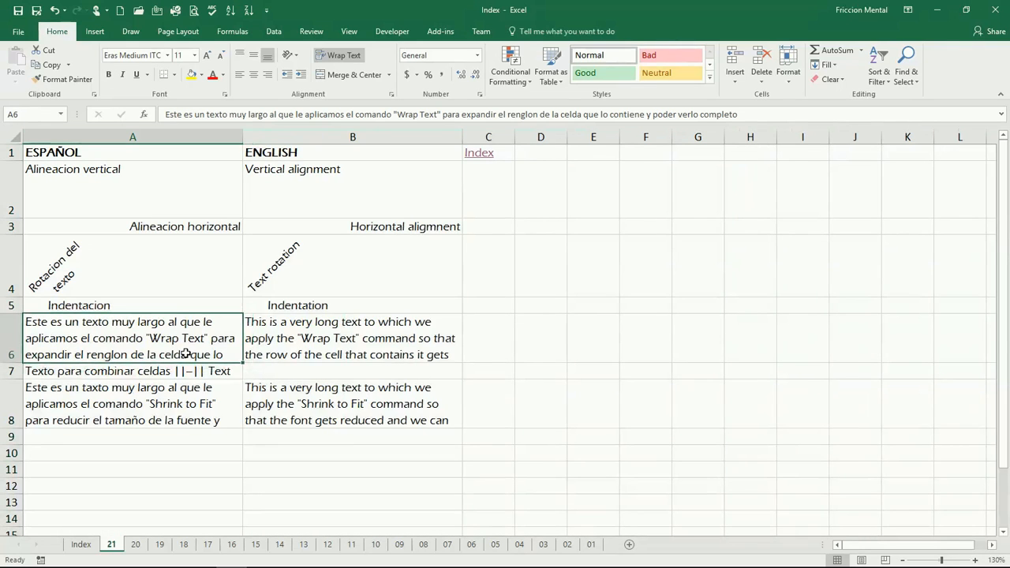
click(339, 56)
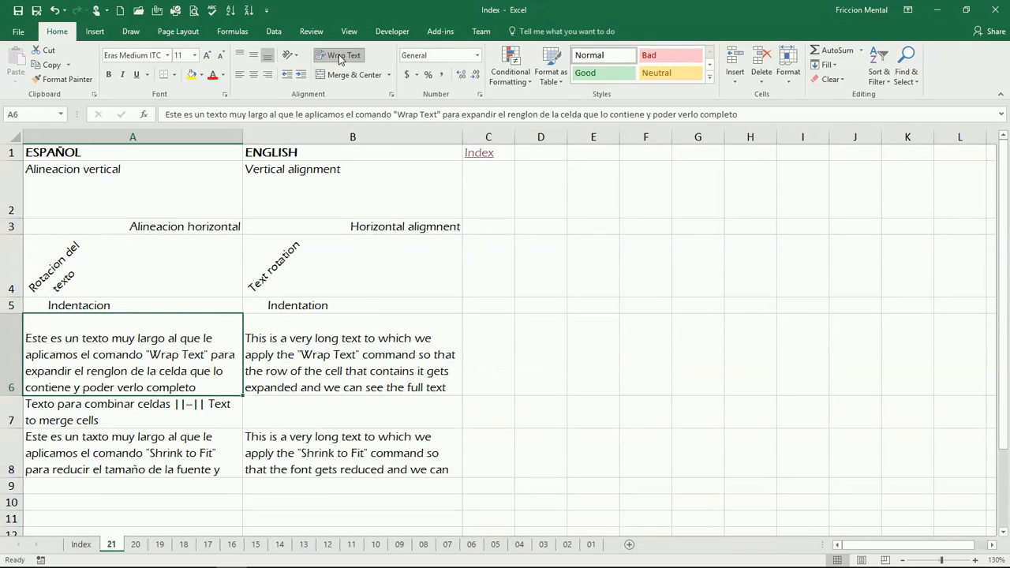
click(353, 364)
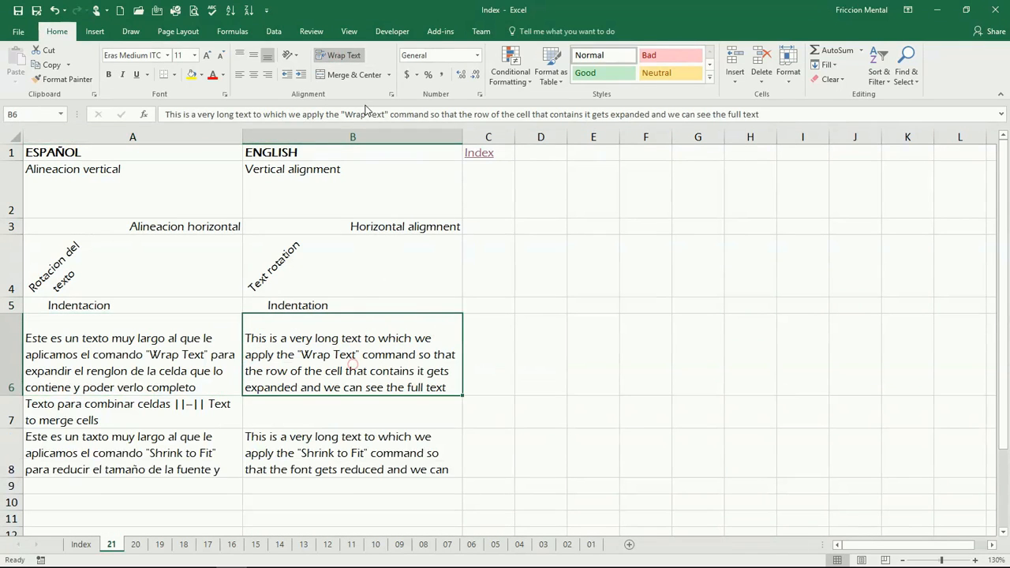
click(343, 55)
click(344, 55)
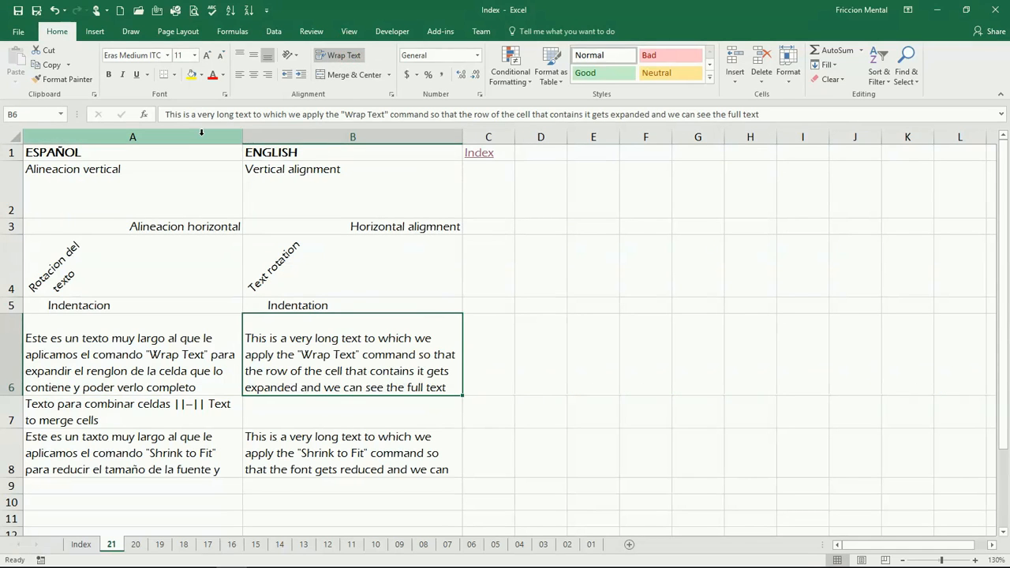
drag(133, 137, 353, 137)
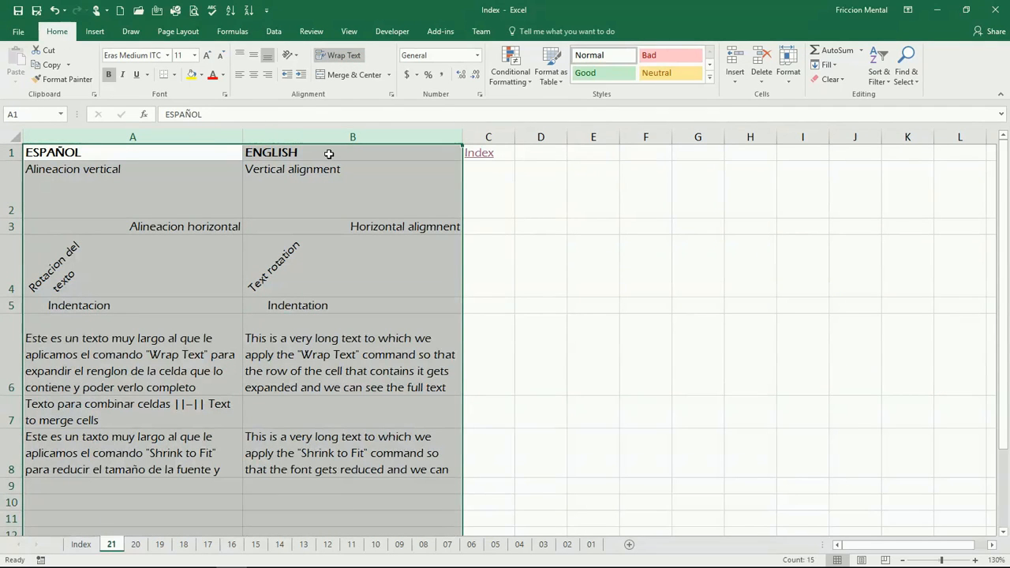
Step: Undo the column narrowing and the recent wrapping changes, and apply Wrap Text to cell B6 again
key(ctrl+z)
key(ctrl+z)
key(ctrl+z)
key(ctrl+z)
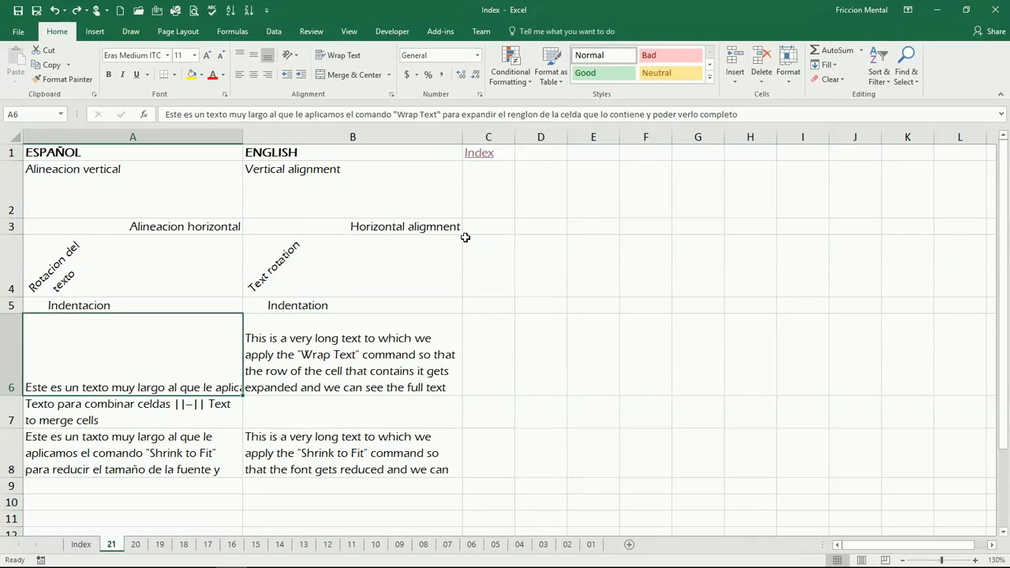
key(ctrl+z)
click(519, 388)
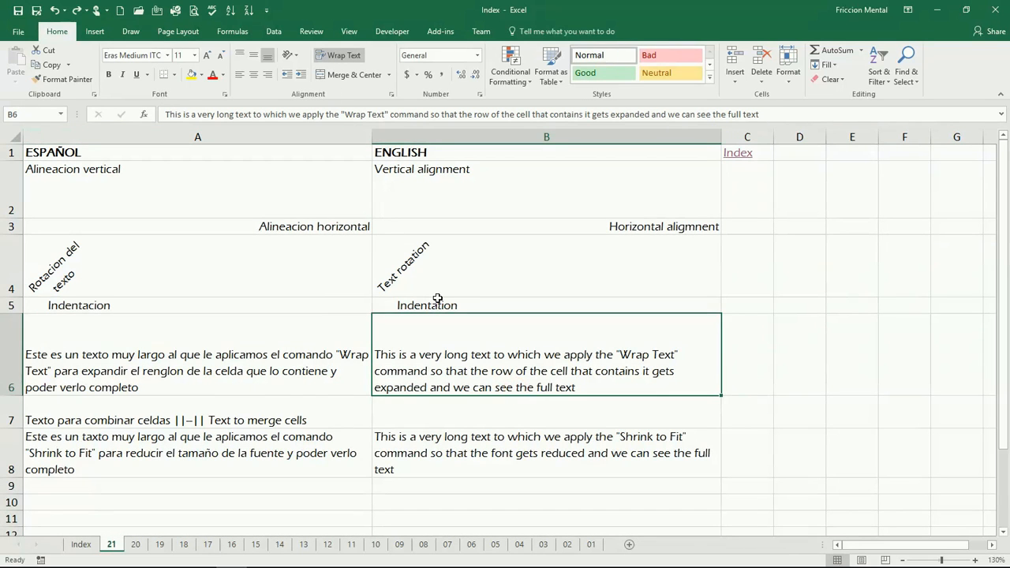
key(ctrl+z)
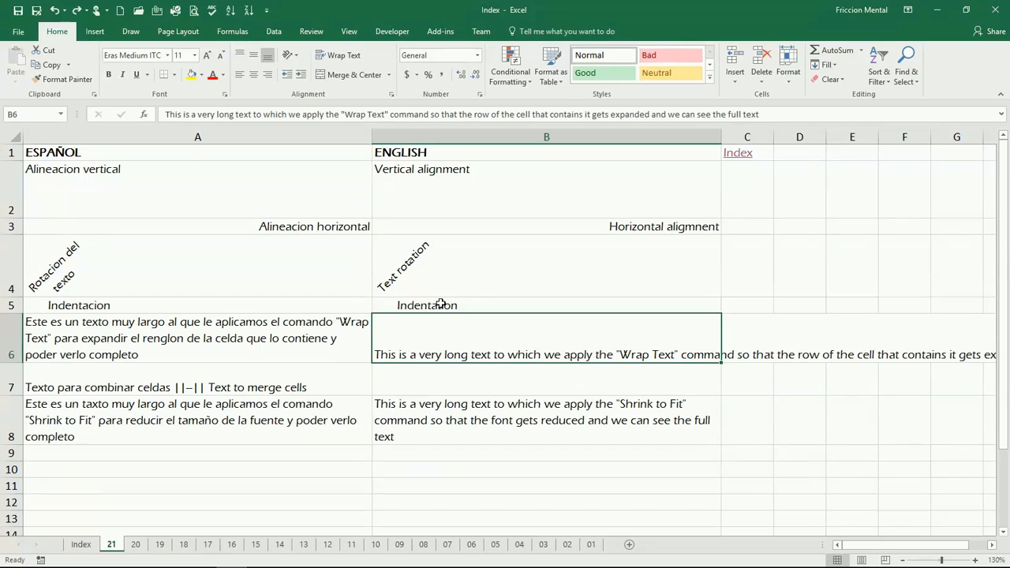
click(340, 55)
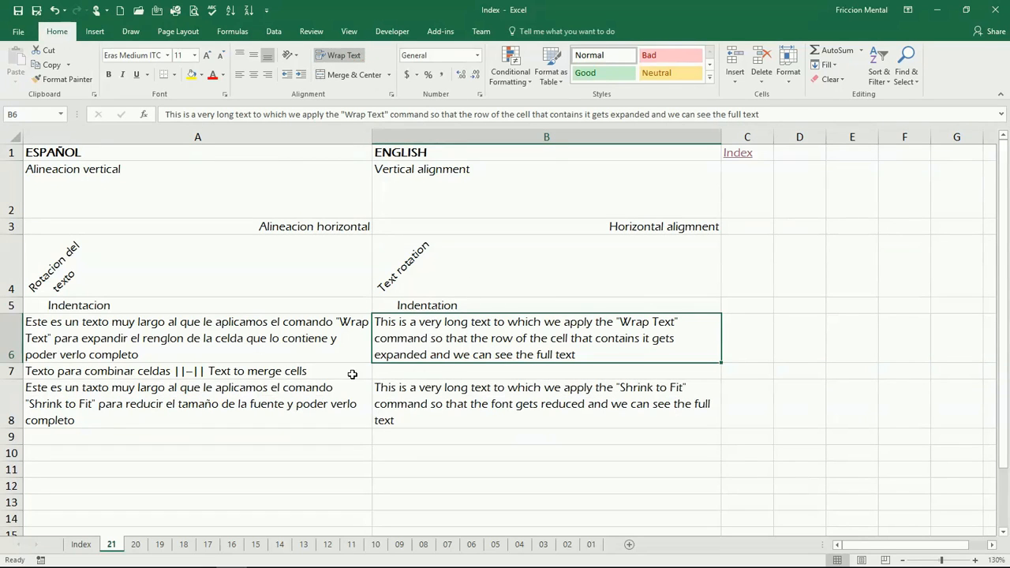
Step: Try Merge & Center on cells A7:B7 and undo the merge
drag(352, 374, 379, 371)
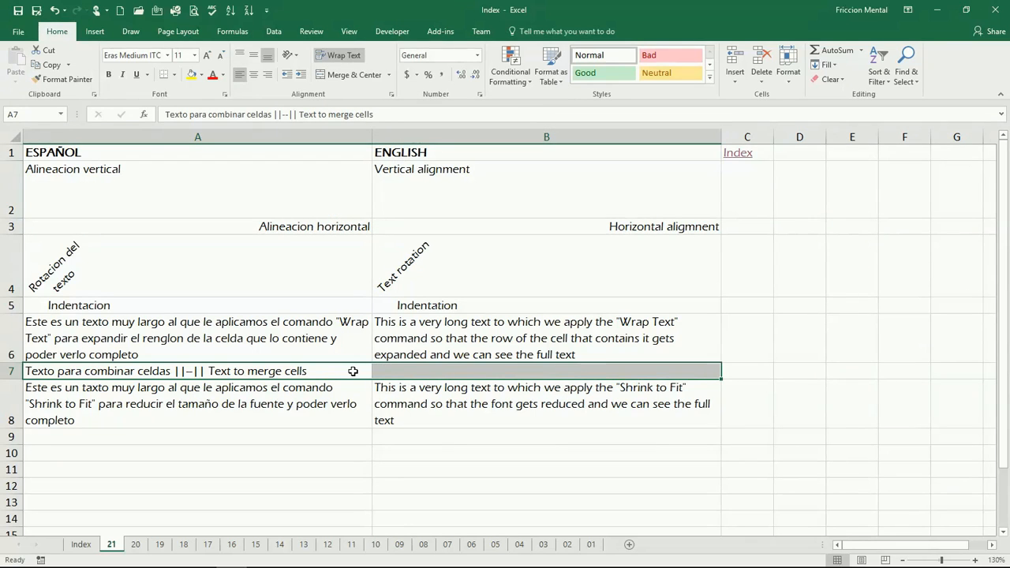
click(362, 79)
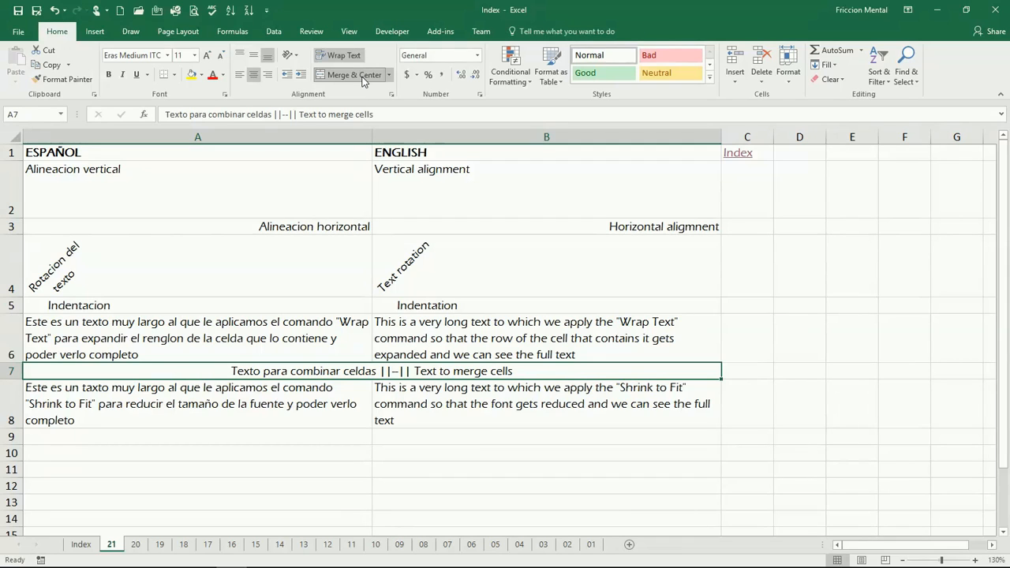
key(ctrl+z)
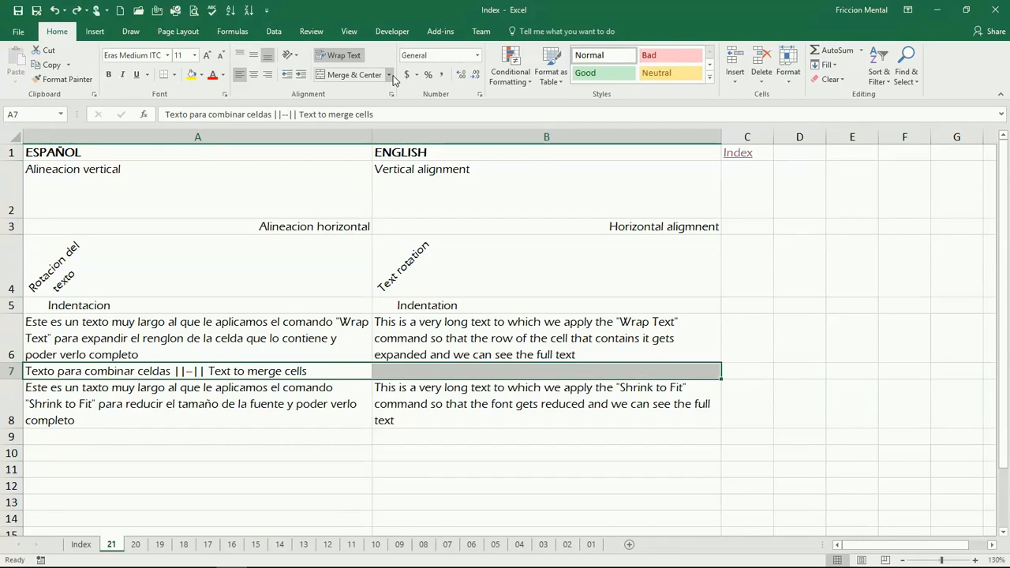
Step: Try Merge Across on cells A7:B7 and undo the merge
click(388, 75)
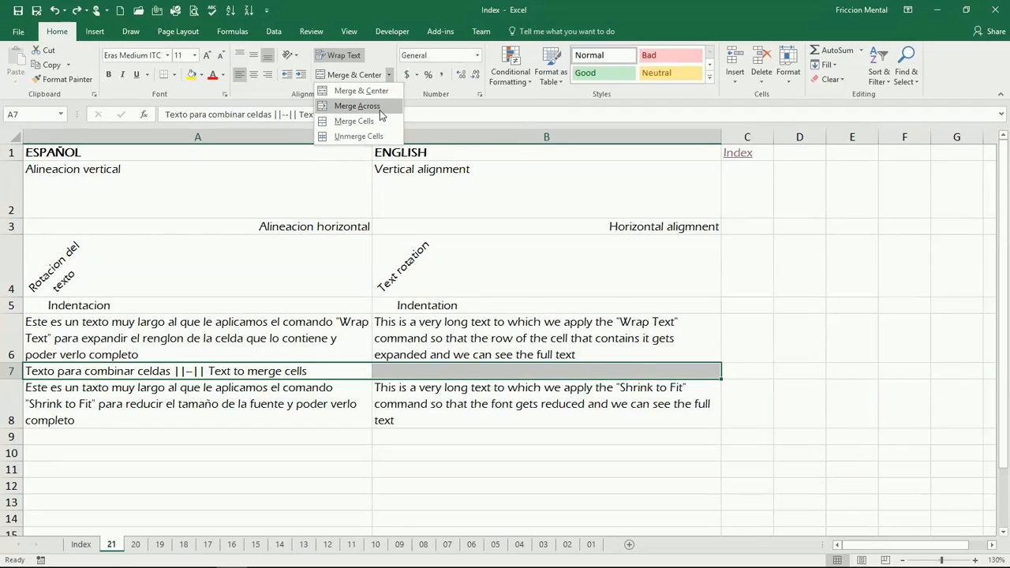
click(379, 110)
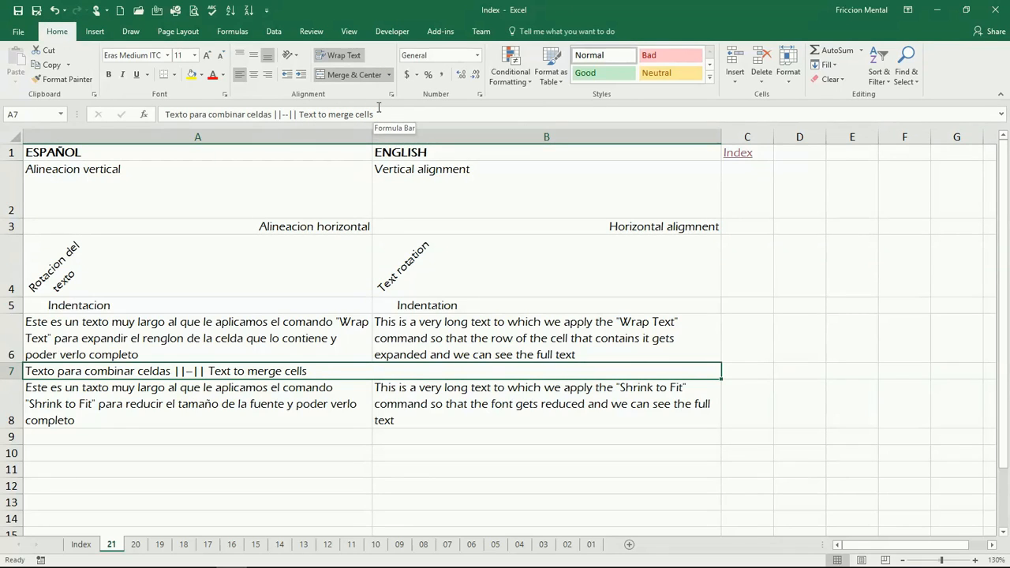
key(ctrl+z)
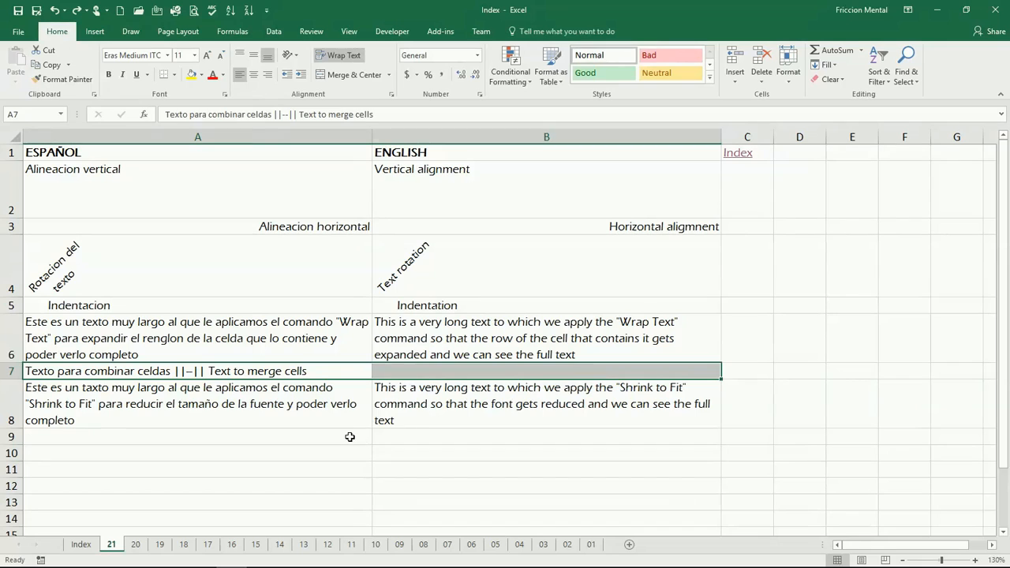
Step: Merge the empty range A9:B13 row by row with Merge Across
drag(349, 437, 404, 506)
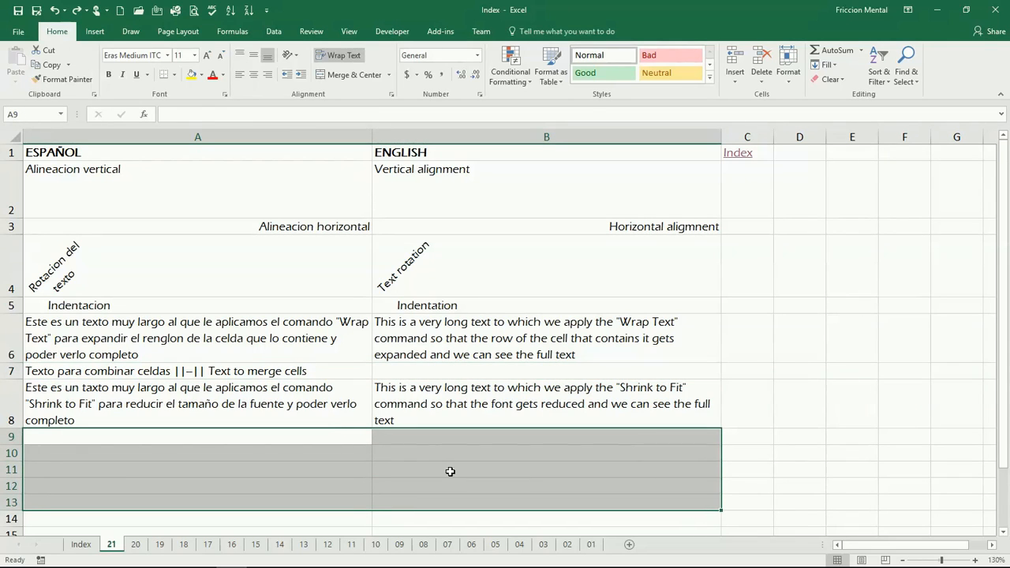
click(389, 74)
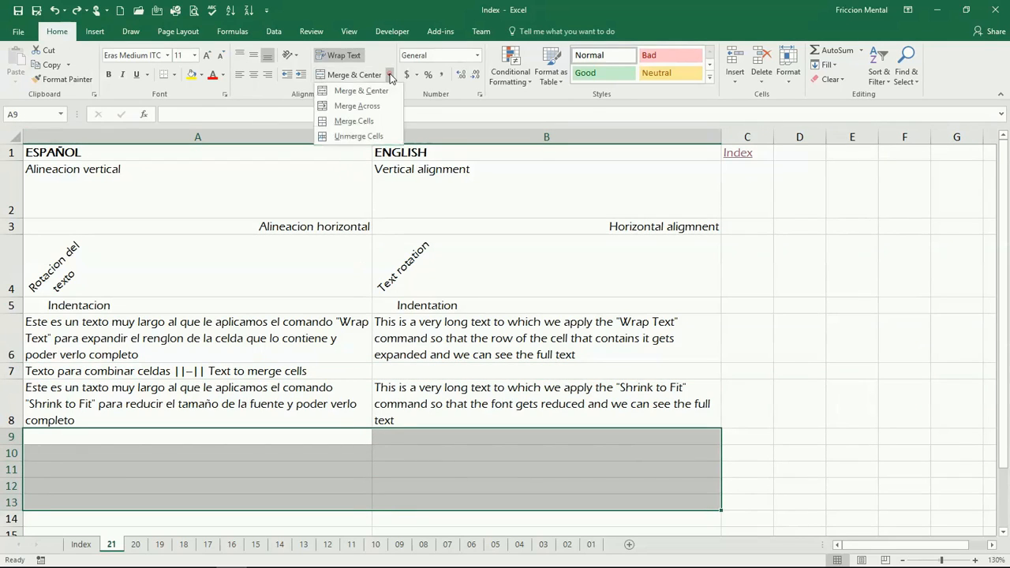
click(364, 108)
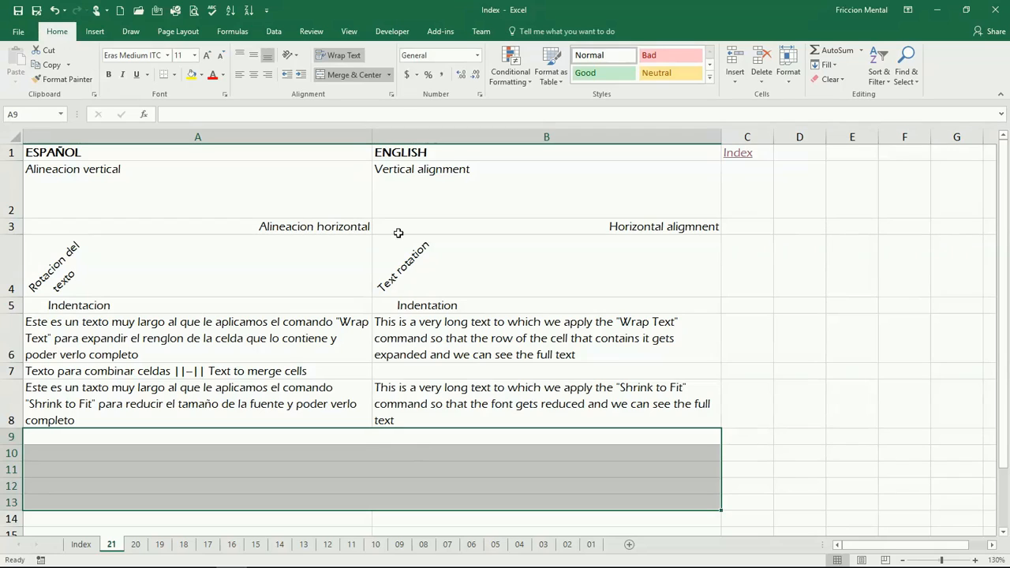
Step: Combine the range A9:B13 into one cell with Merge Cells, and unmerge it again
click(388, 75)
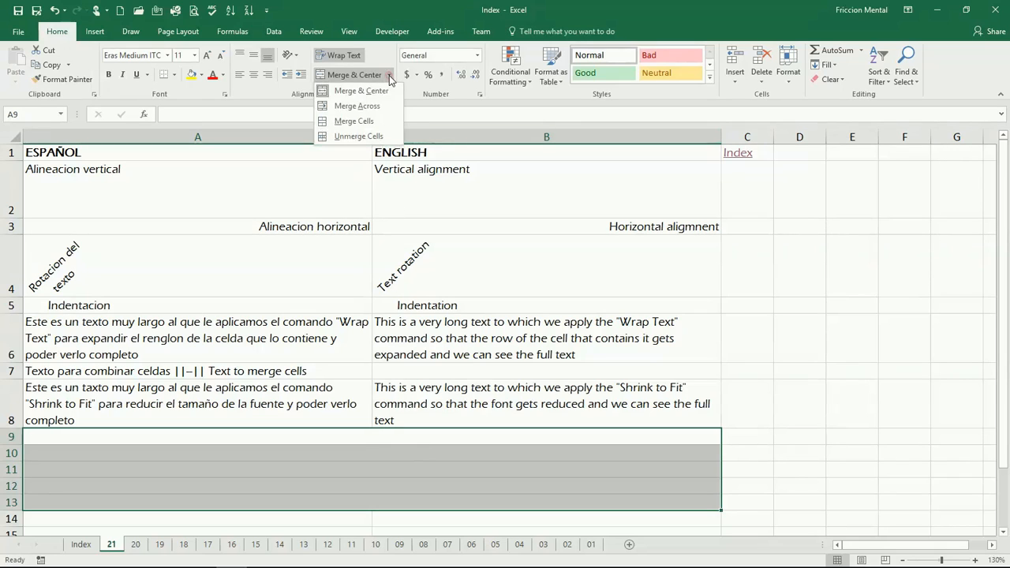
click(379, 129)
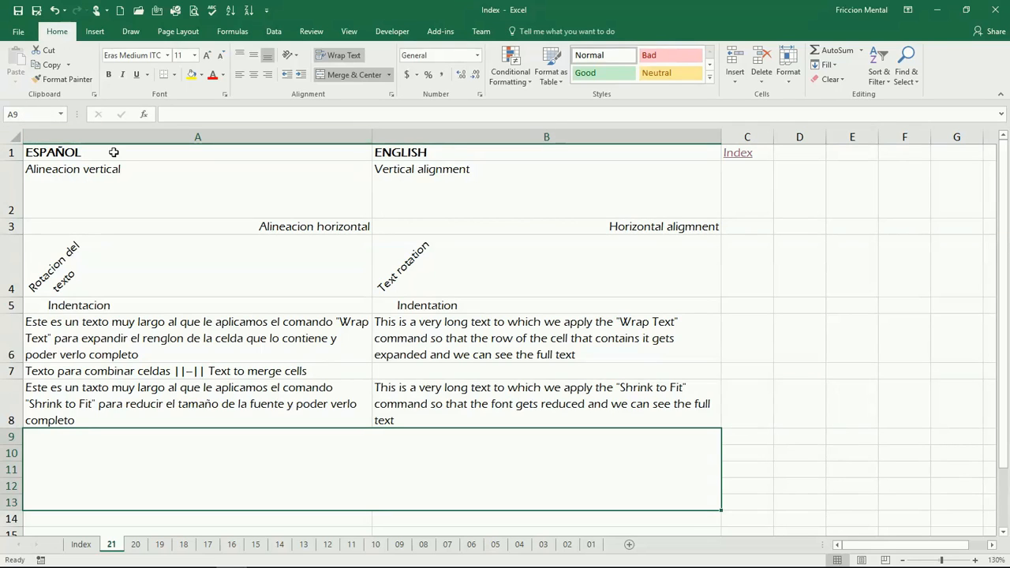
click(389, 77)
click(380, 139)
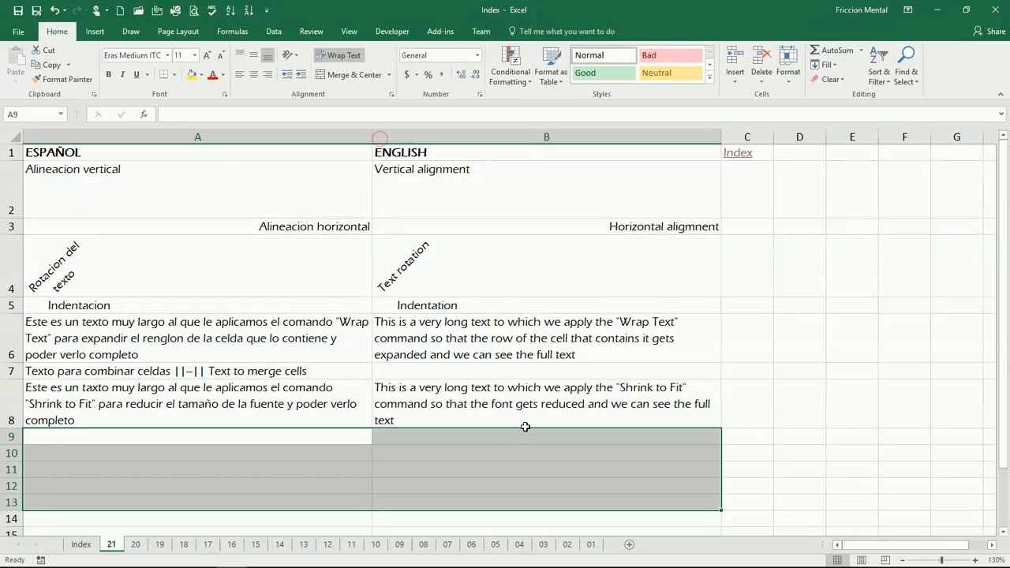
click(356, 436)
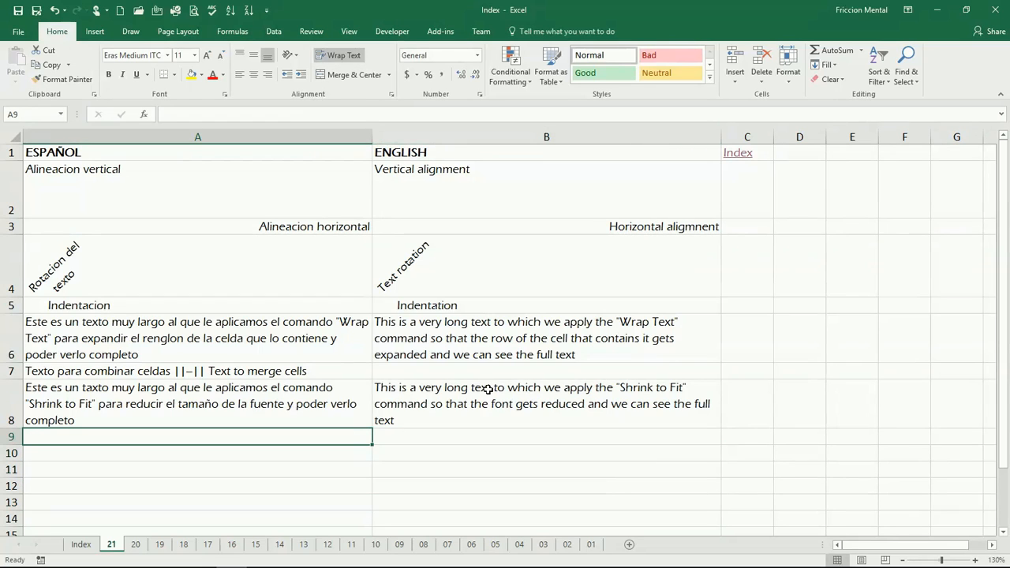
Step: Open the Format Cells alignment settings for cell B8, try a few degrees of text orientation and return it to 0
click(438, 410)
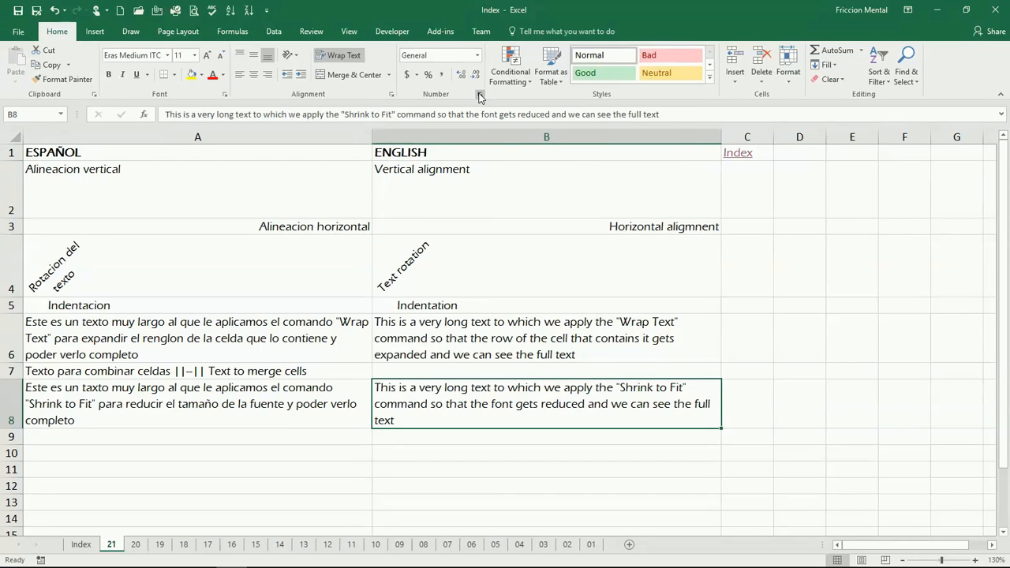
click(391, 94)
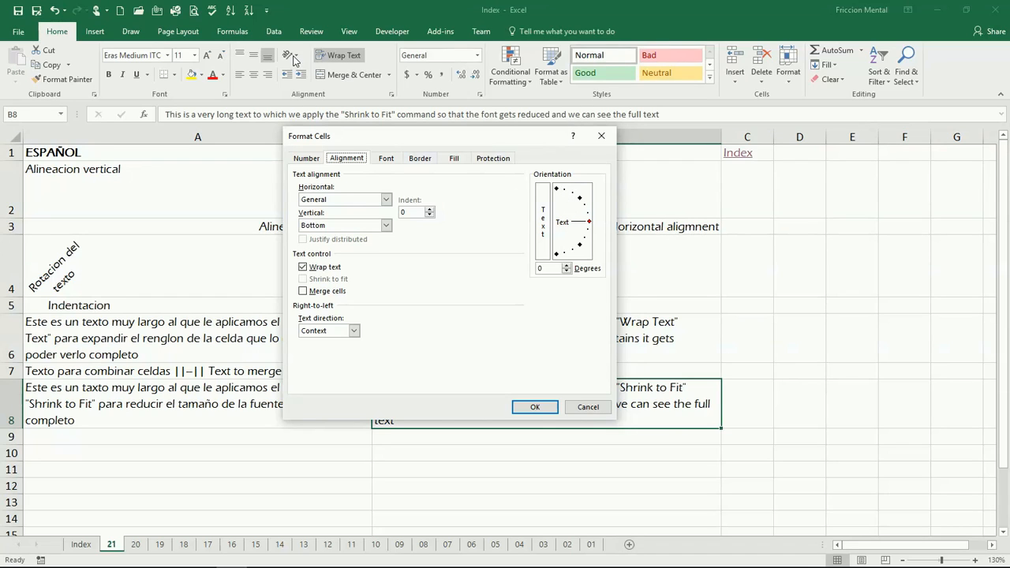
click(566, 266)
click(567, 266)
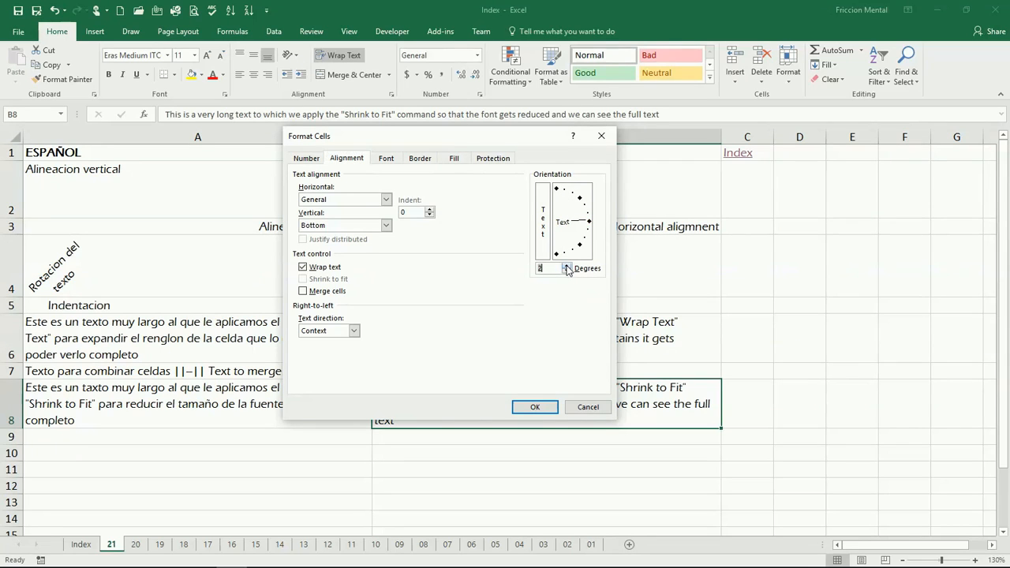
click(566, 266)
click(566, 266)
click(567, 271)
Step: Replace Wrap text with Shrink to fit on cell B8 and undo the change
drag(511, 136, 429, 79)
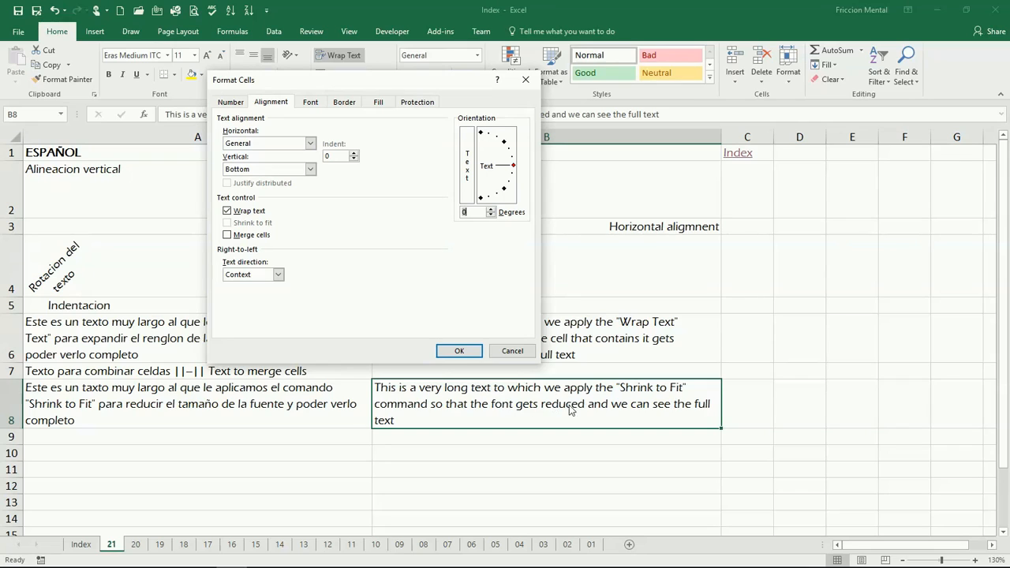
click(244, 216)
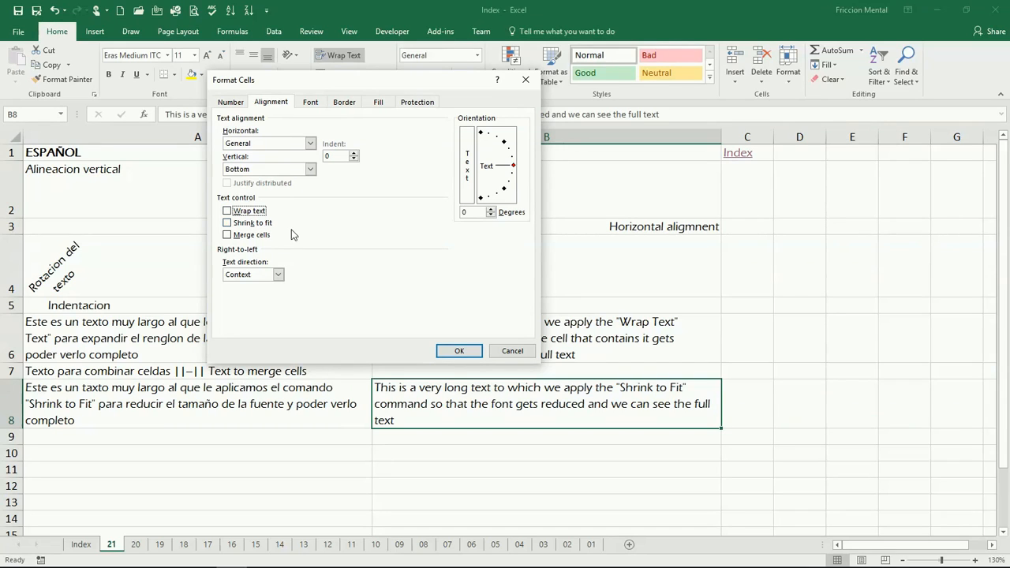
click(228, 224)
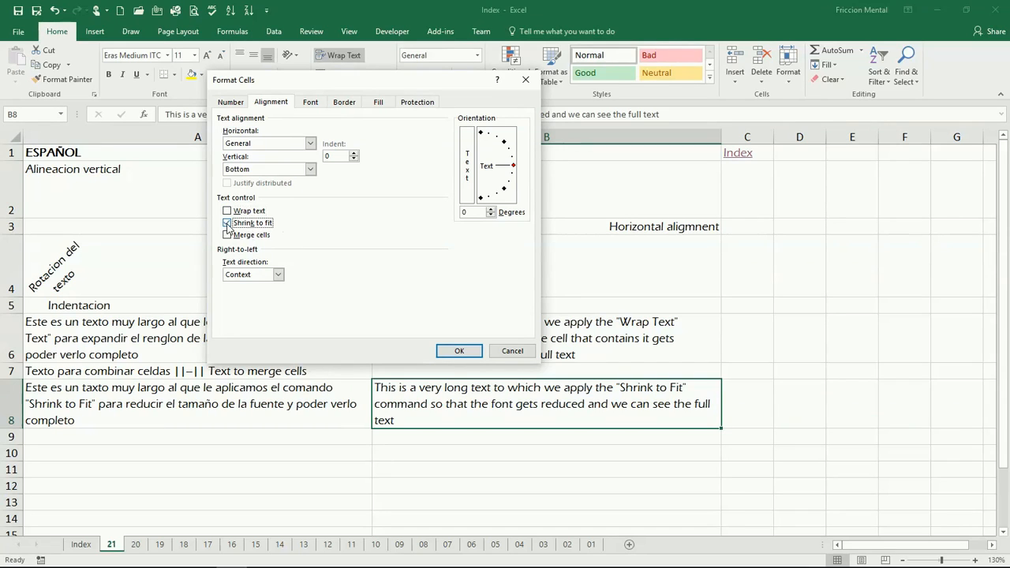
click(459, 352)
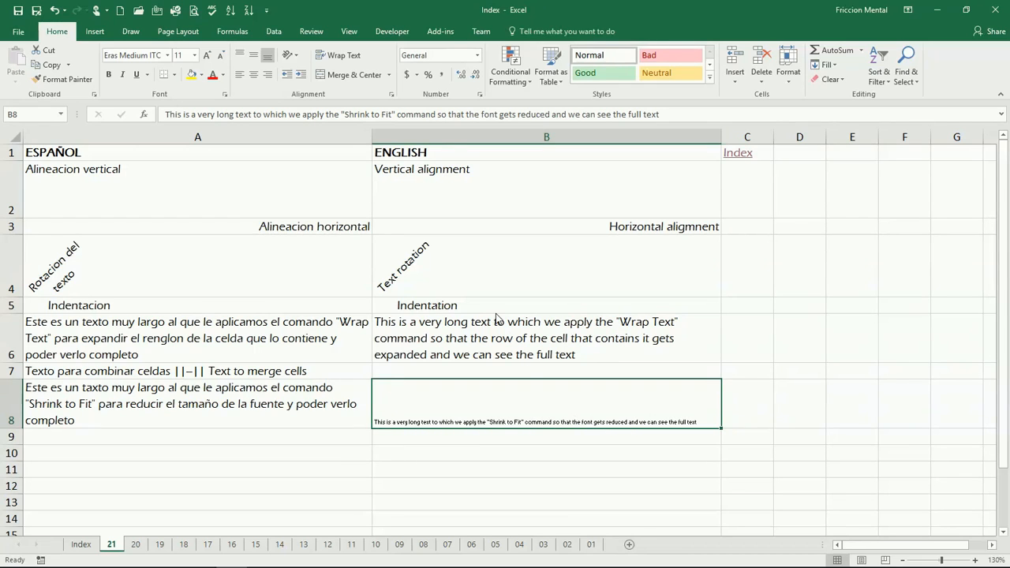
key(ctrl+z)
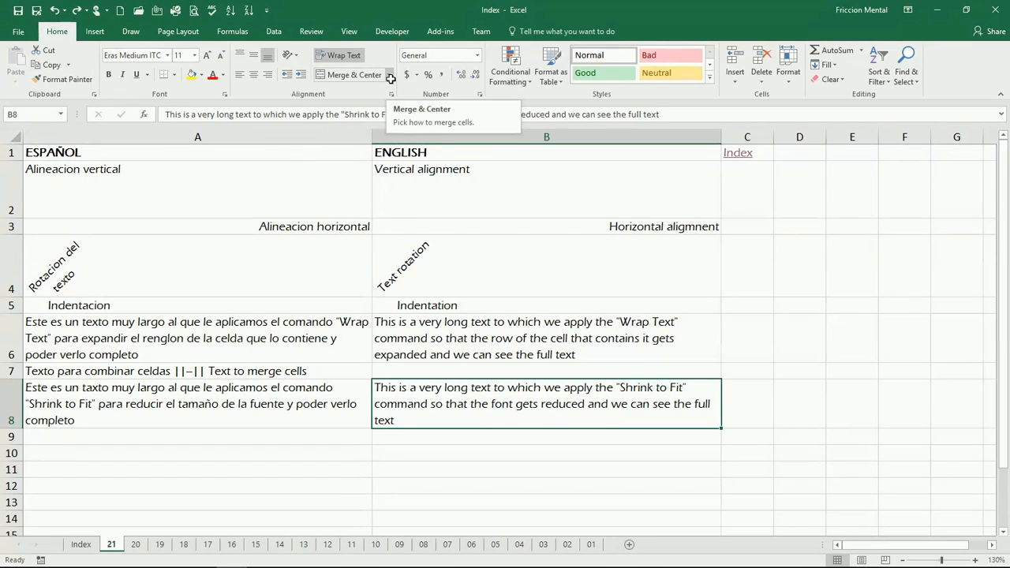
Step: Reopen the alignment settings of cell B8, clear Wrap text to enable Shrink to fit, and cancel without applying
click(390, 93)
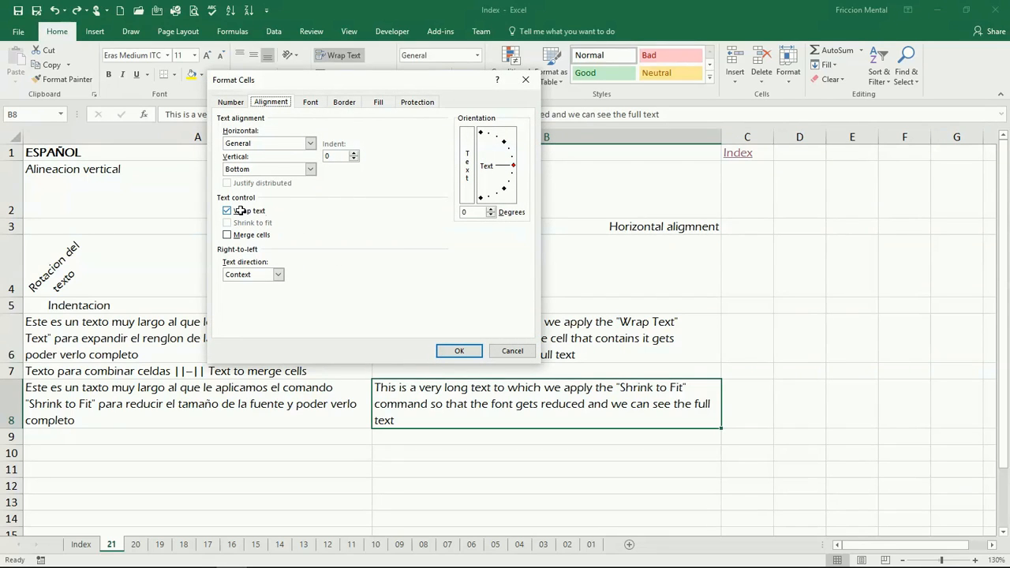
click(239, 210)
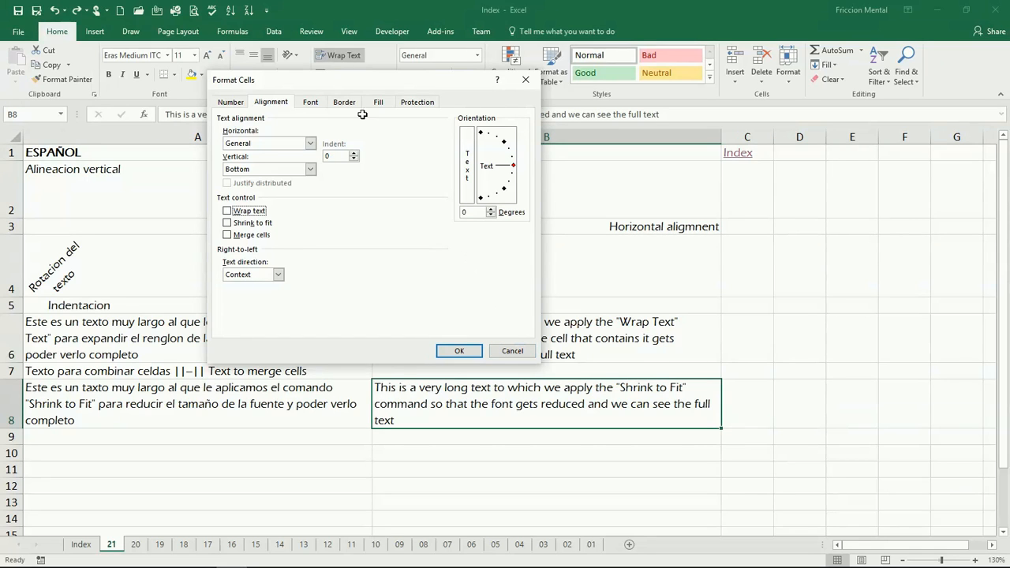
click(511, 352)
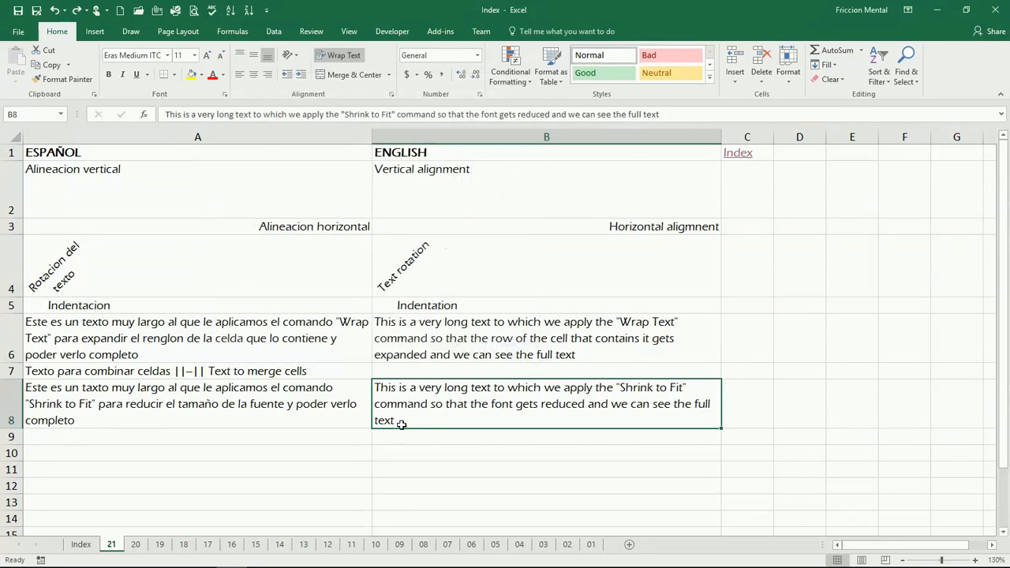
click(356, 435)
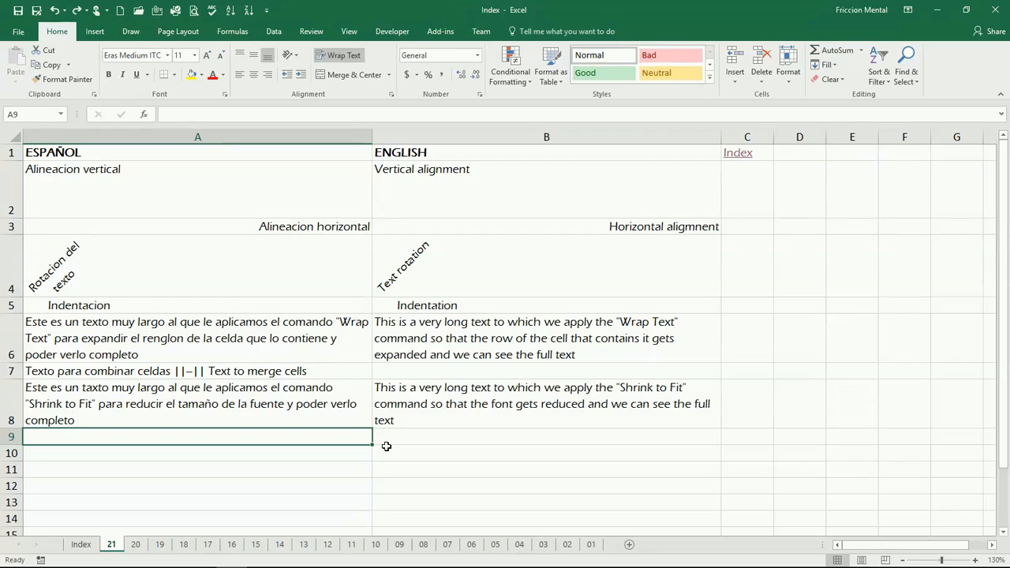